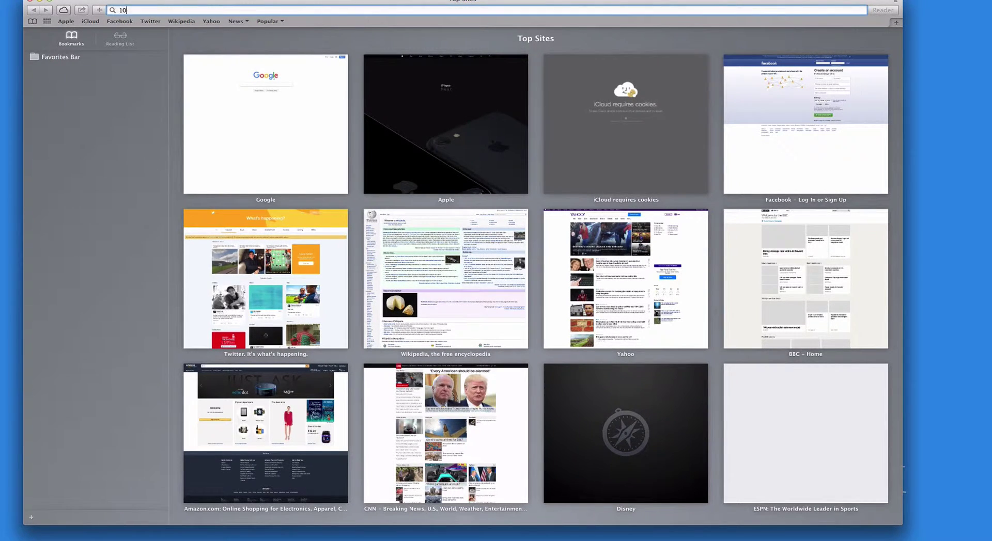
Enter the Home Center's local address 10.0.1.57 in Safari's address bar
type("10.0.1.57/fibaro/en/home/login.html?trackBack=home/index.html")
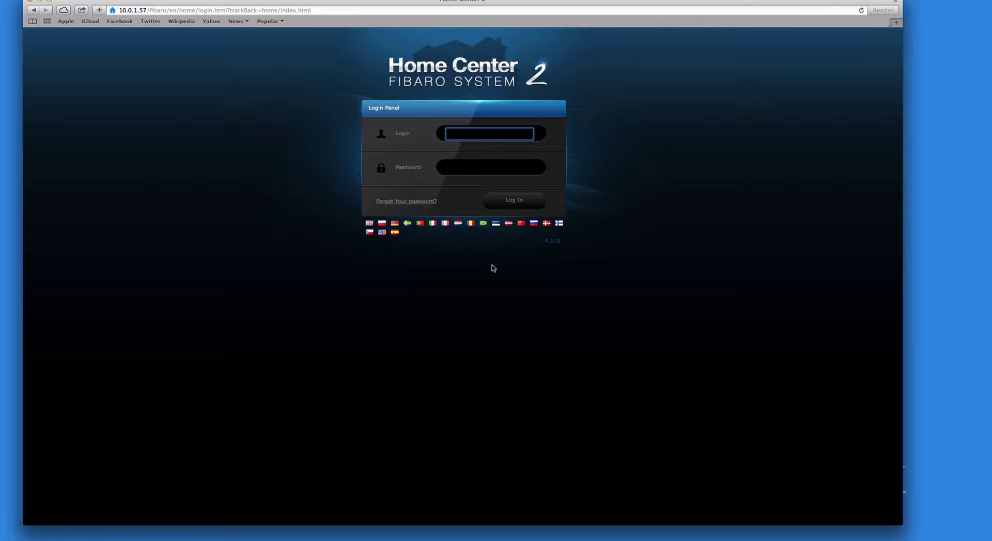
Log in with the account e-mail and password, retrying until the password is accepted
type("a")
key("Tab")
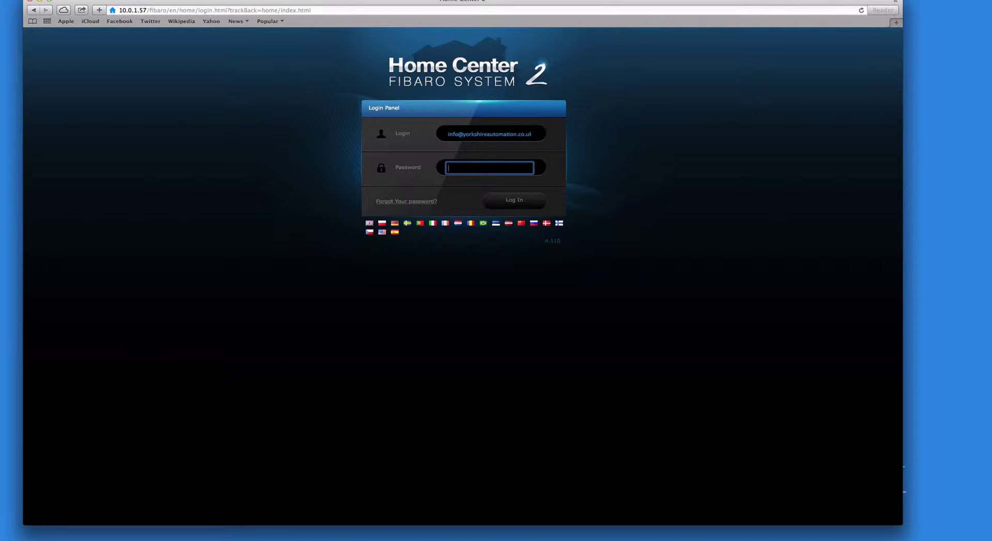
type("********")
key("Return")
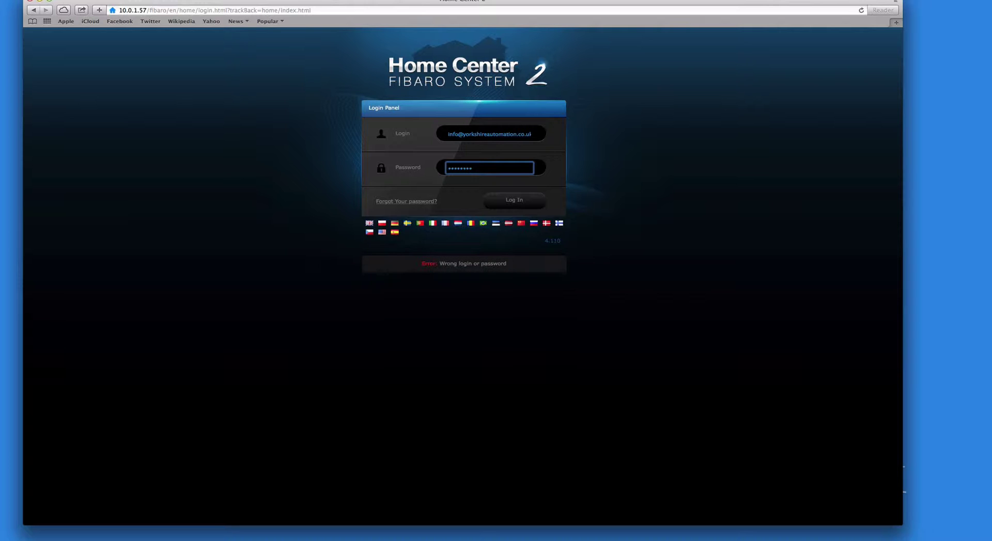
key("BackSpace")
key("BackSpace")
key("BackSpace")
key("BackSpace")
key("BackSpace")
key("BackSpace")
key("BackSpace")
type("*********")
key("Return")
key("BackSpace")
key("BackSpace")
key("BackSpace")
key("BackSpace")
key("BackSpace")
key("BackSpace")
key("BackSpace")
key("BackSpace")
type("********")
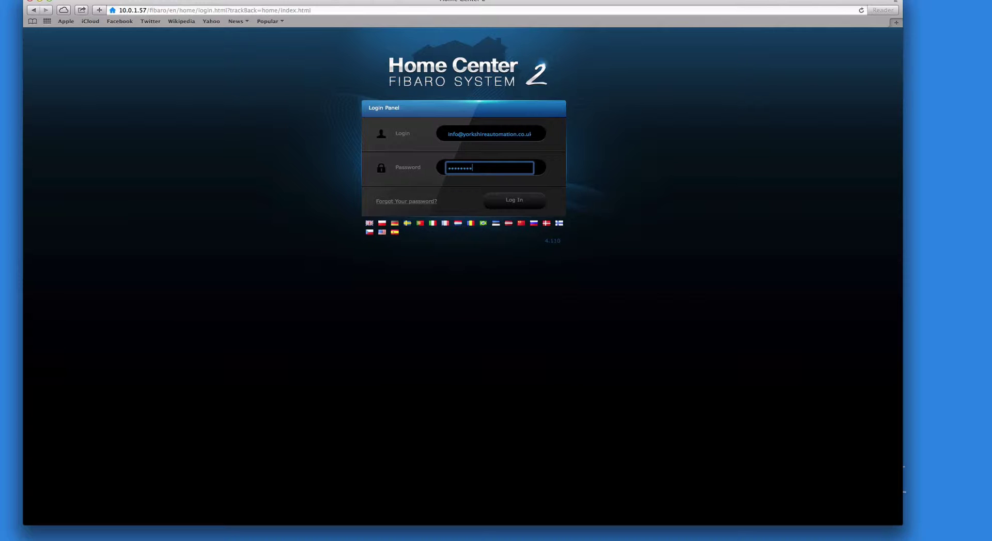
key("Return")
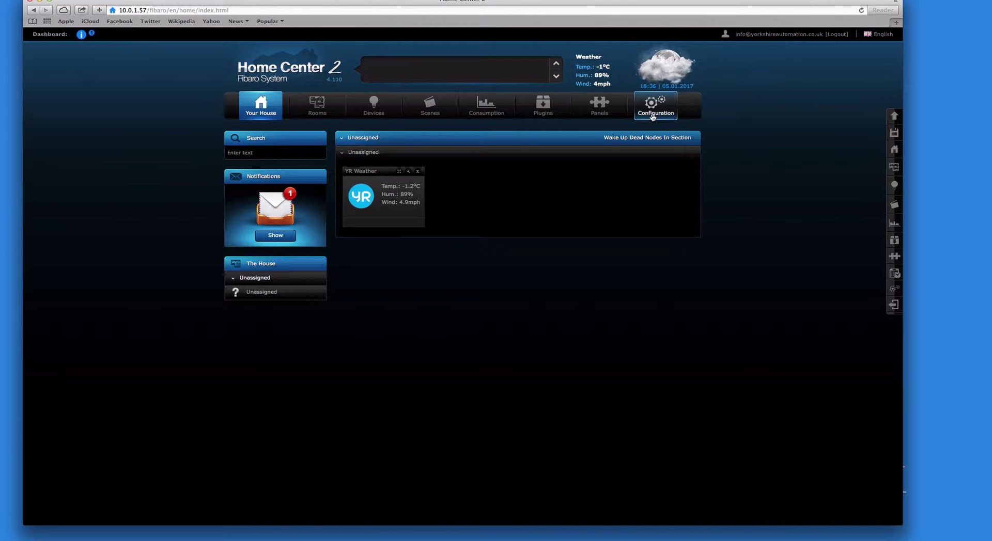
Go to the Configuration tab's LAN Settings page
left_click(653, 115)
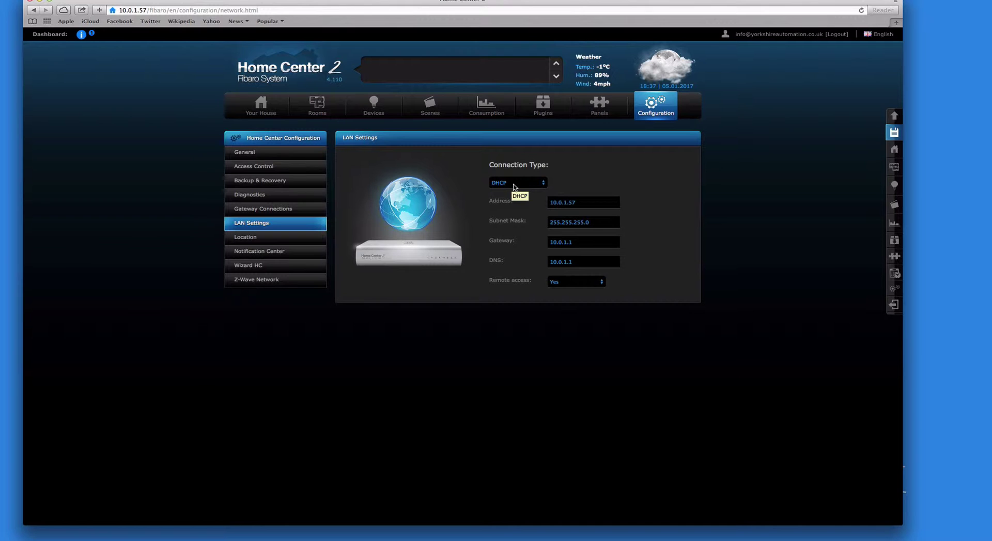
Switch the connection type to Static IP, leave remote access on Yes, and save
left_click(514, 185)
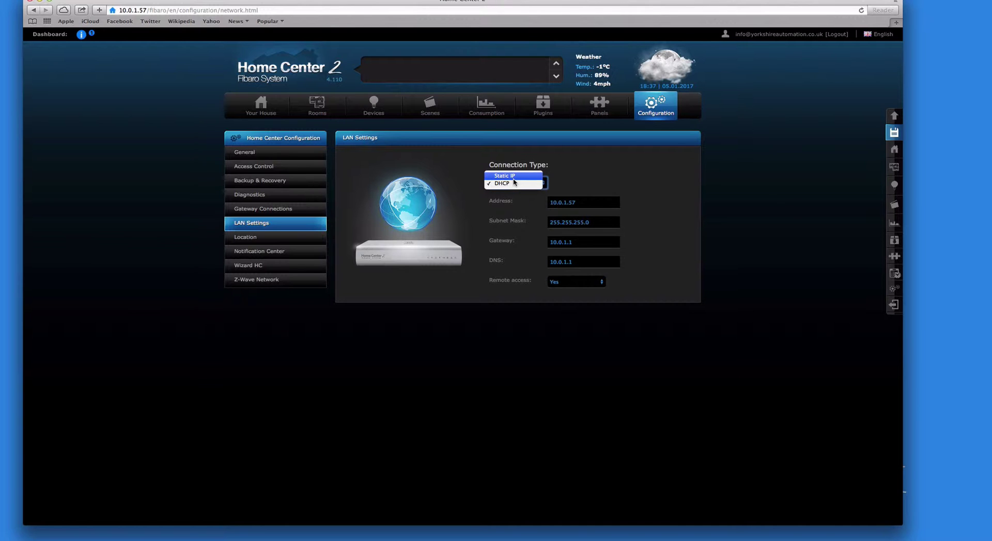
left_click(514, 178)
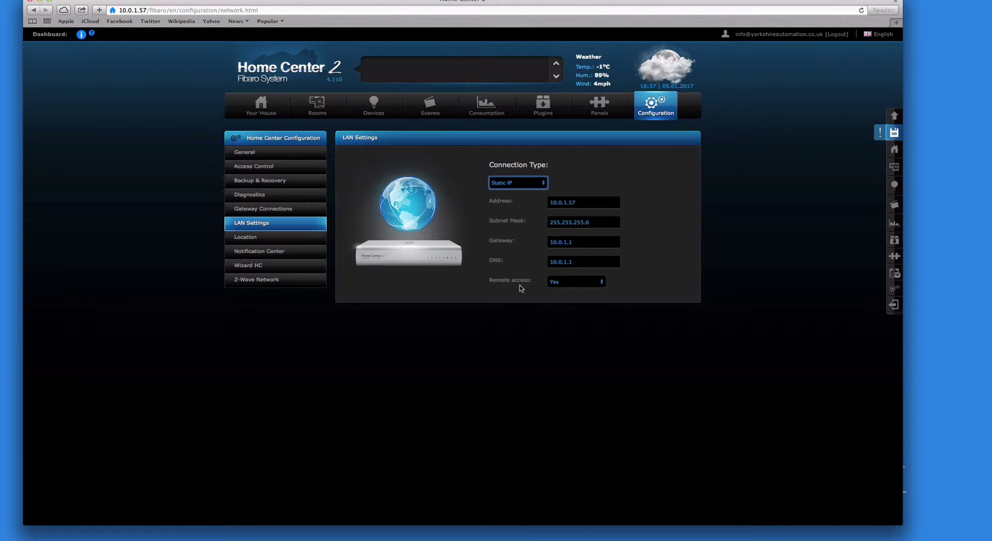
left_click(592, 284)
left_click(591, 289)
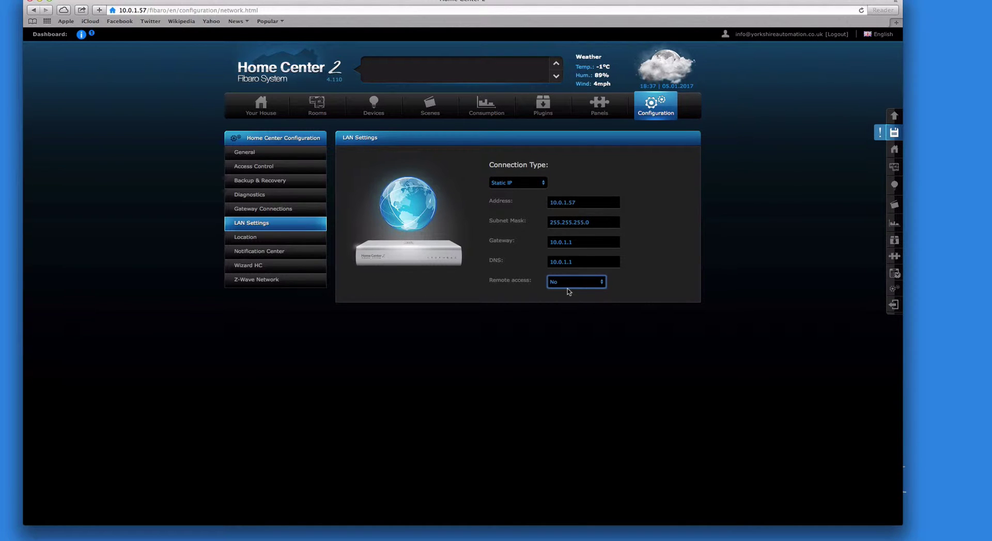
left_click(567, 289)
left_click(563, 279)
left_click(893, 133)
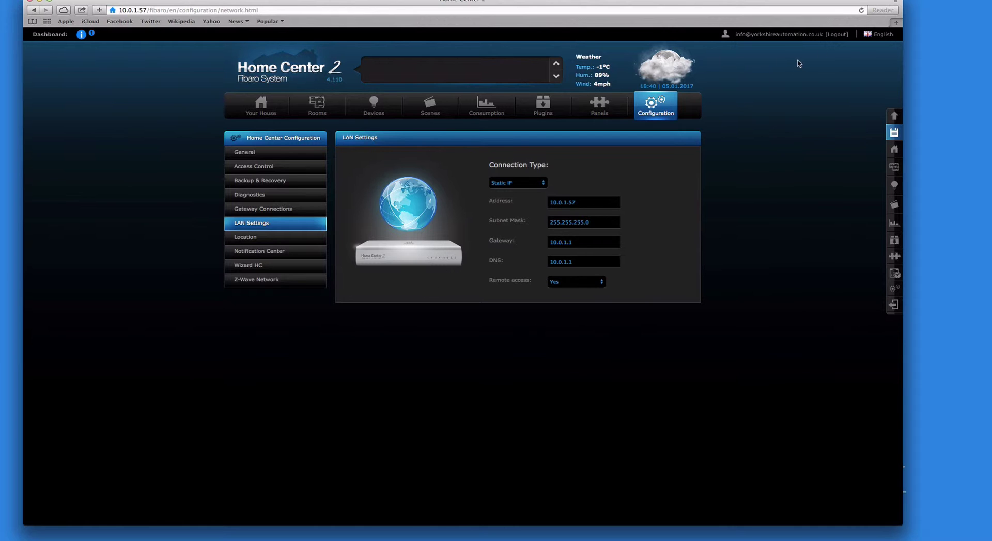
Load home.fibaro.com in a new Safari tab
left_click(894, 25)
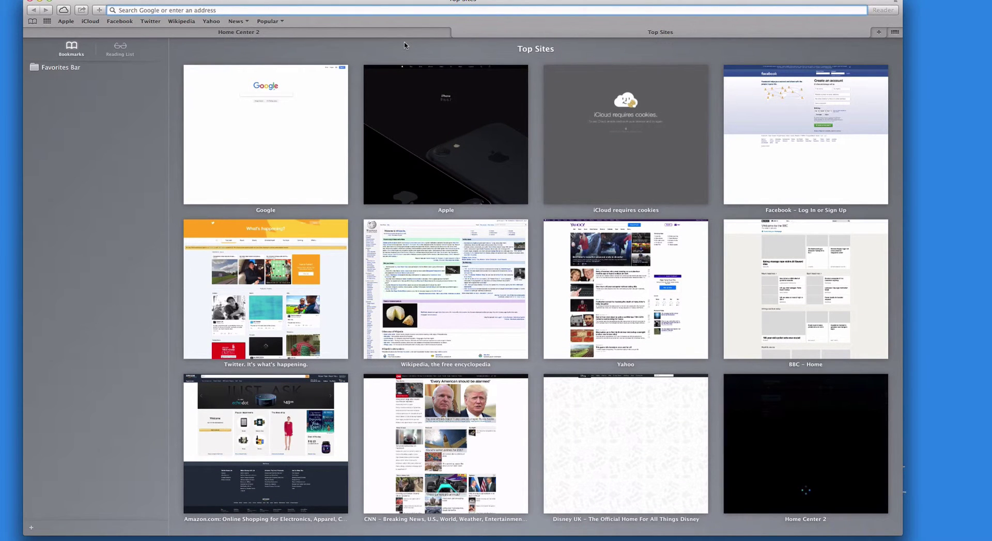
type("home.fibaro.com")
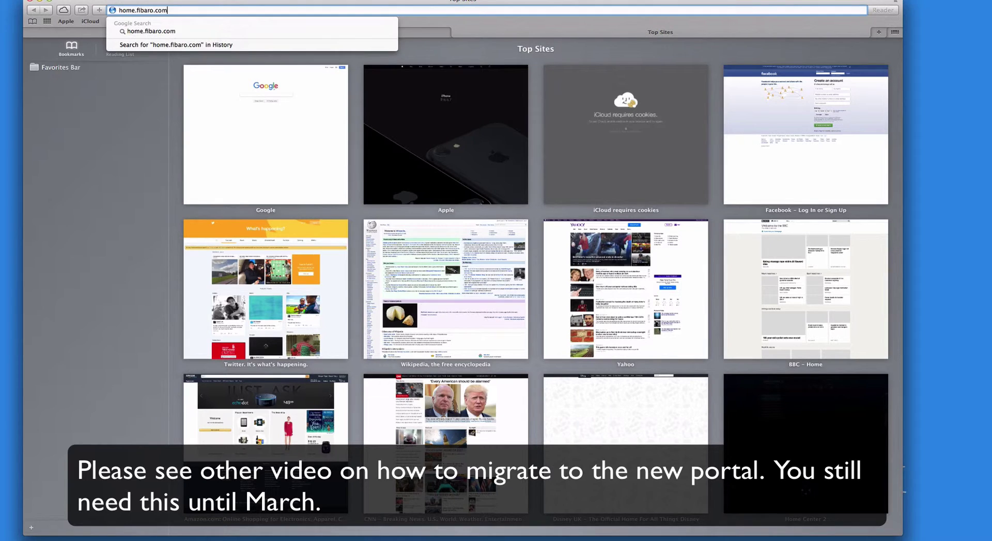
key("Return")
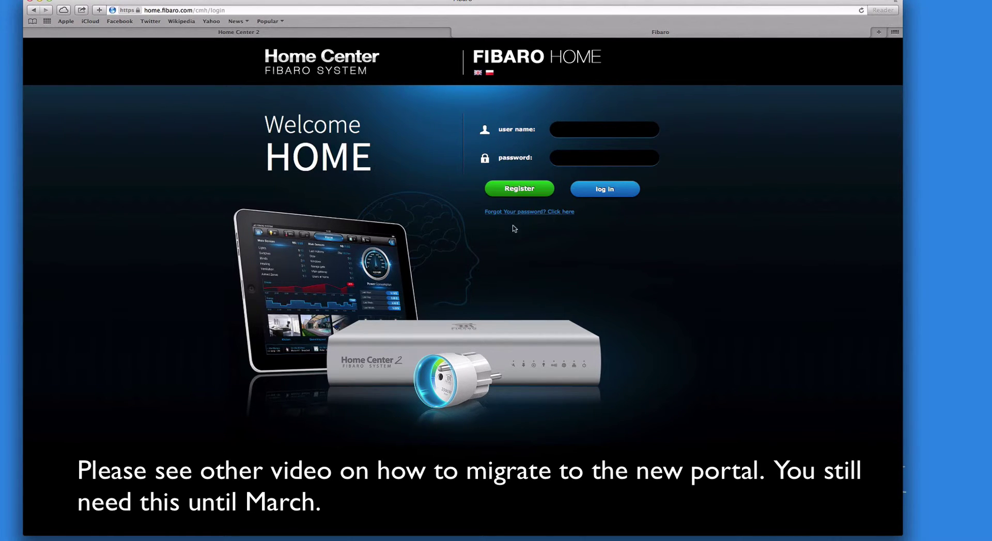
Start a new account and enter the user name and a password
left_click(515, 193)
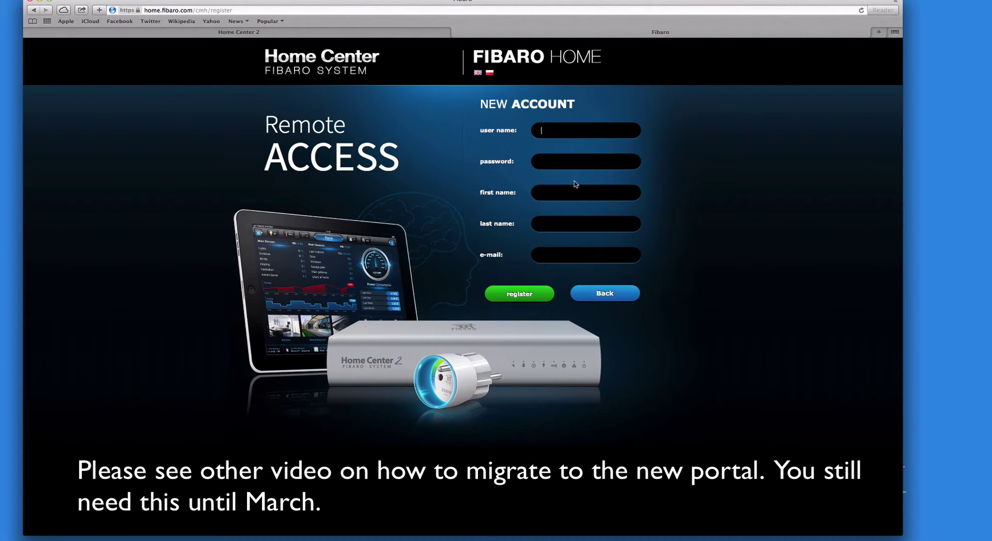
type("yorkshirealt")
key("BackSpace")
type("utomation")
left_click(542, 162)
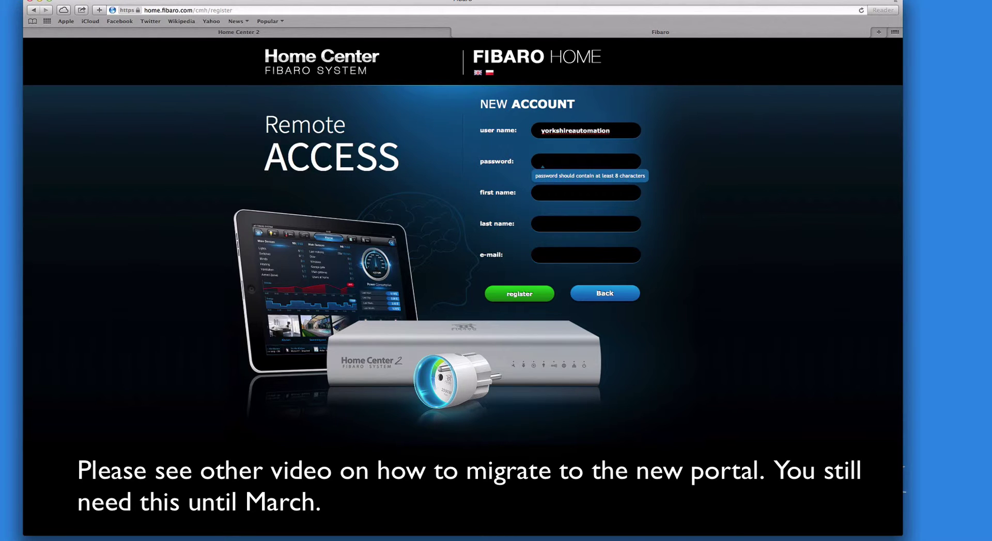
type("•••••••••")
Fill in the first name, last name and e-mail, then submit the registration
left_click(541, 193)
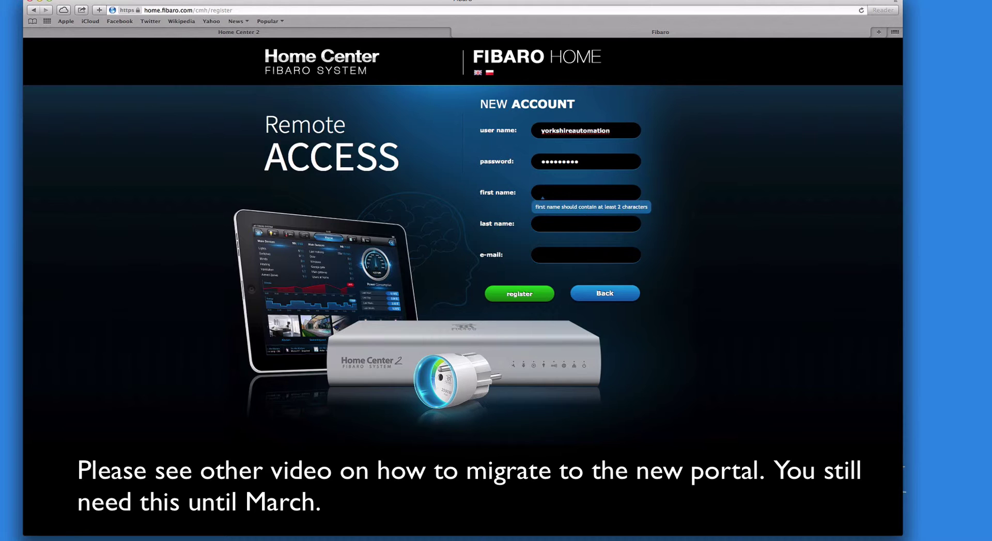
type("yorkshire")
key("Tab")
type("automatio")
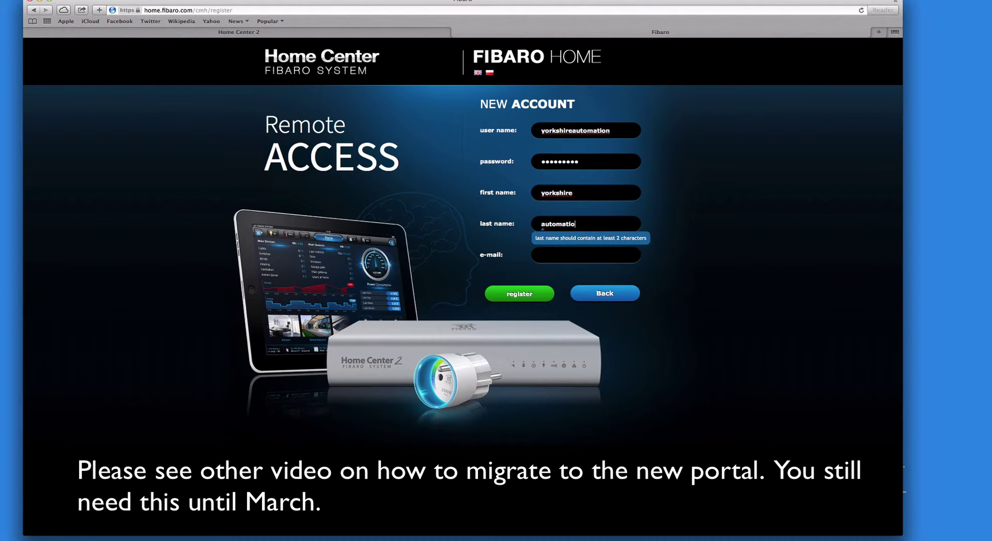
type("n")
key("Tab")
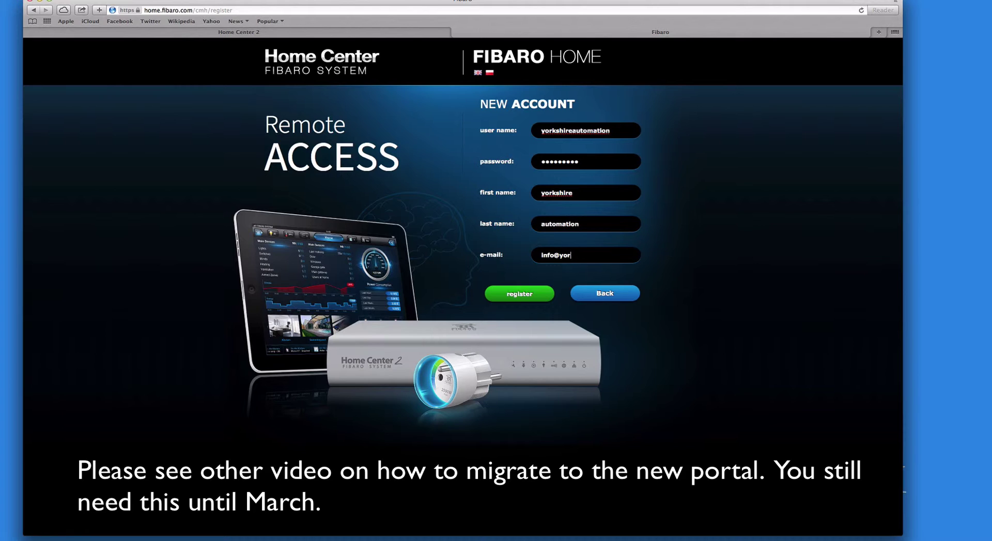
left_click(529, 294)
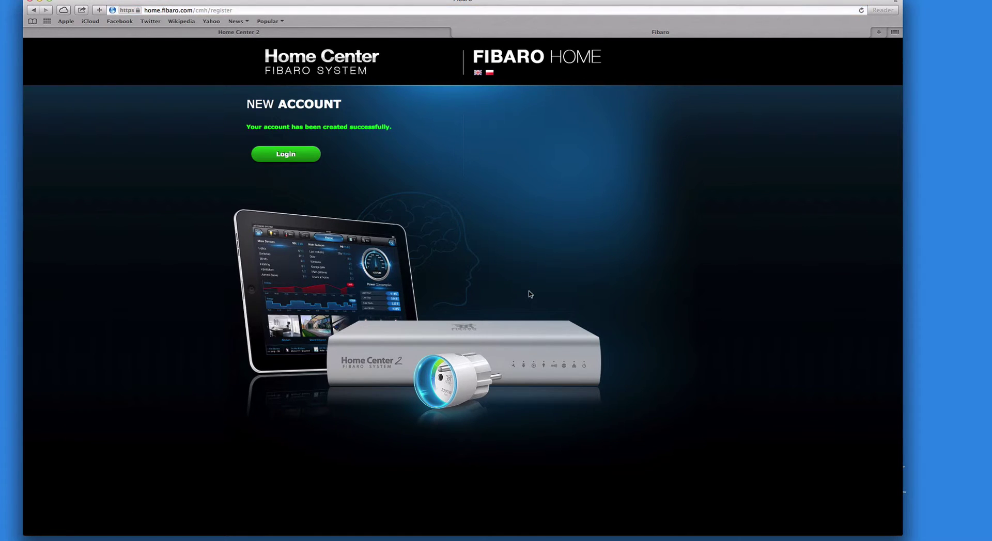
Sign in to the portal with the new account's user name and password
left_click(293, 159)
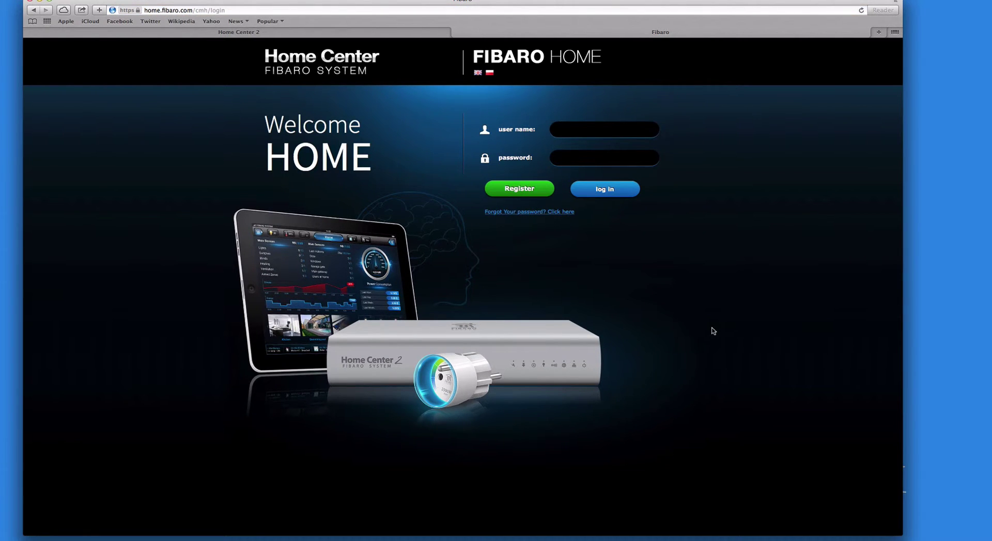
type("yorkshireautomation")
left_click(594, 157)
type("••••••••")
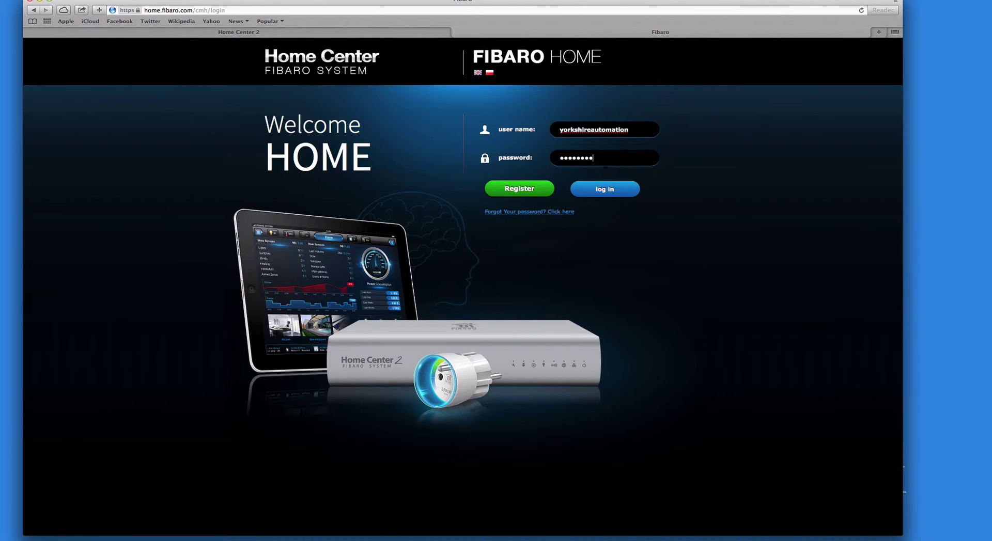
key("Return")
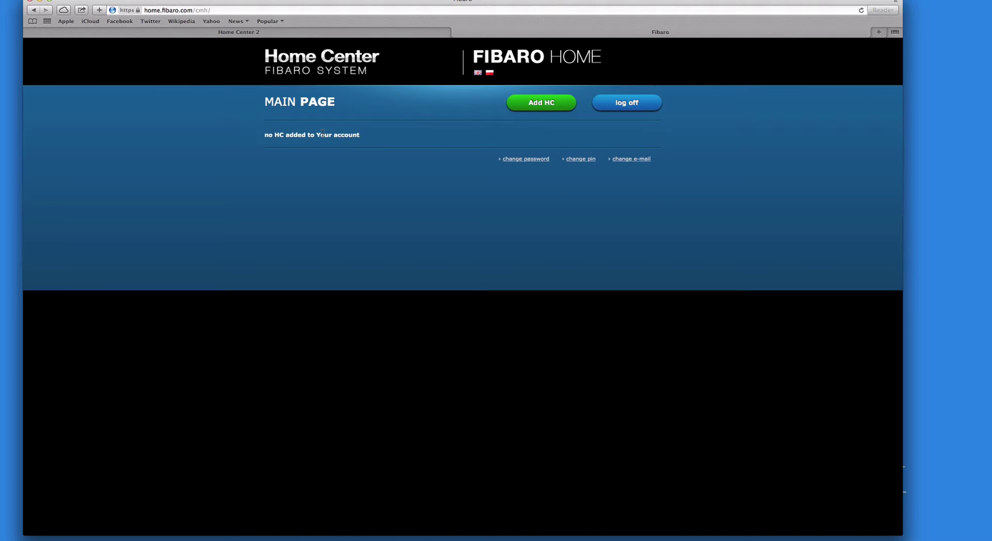
Add the Home Center using the serial number and MAC from Configuration > General
left_click(543, 103)
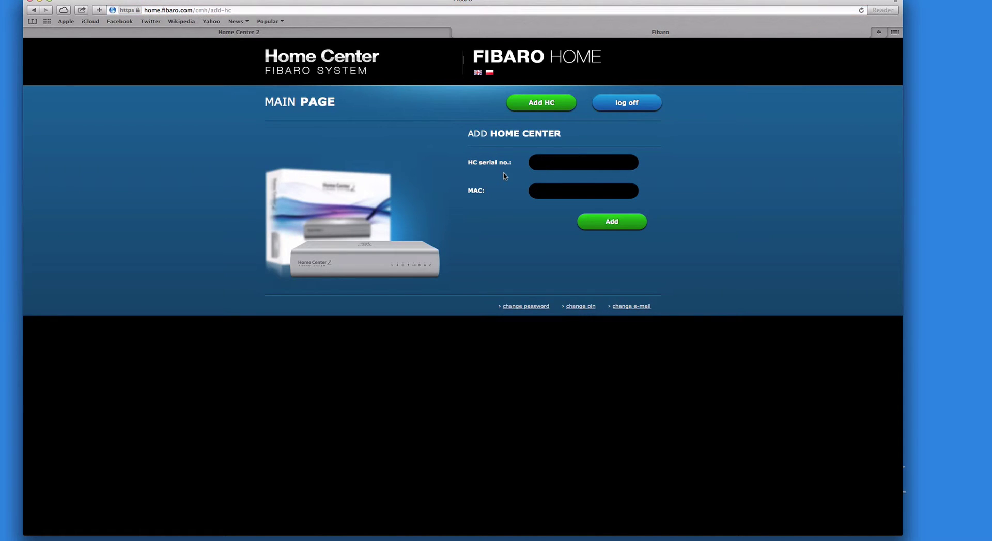
left_click(248, 35)
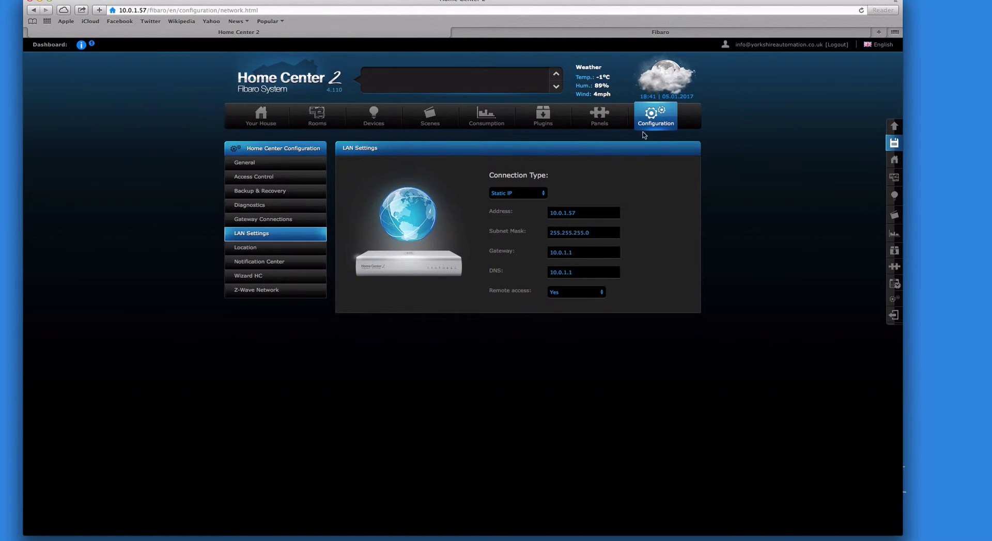
left_click(244, 163)
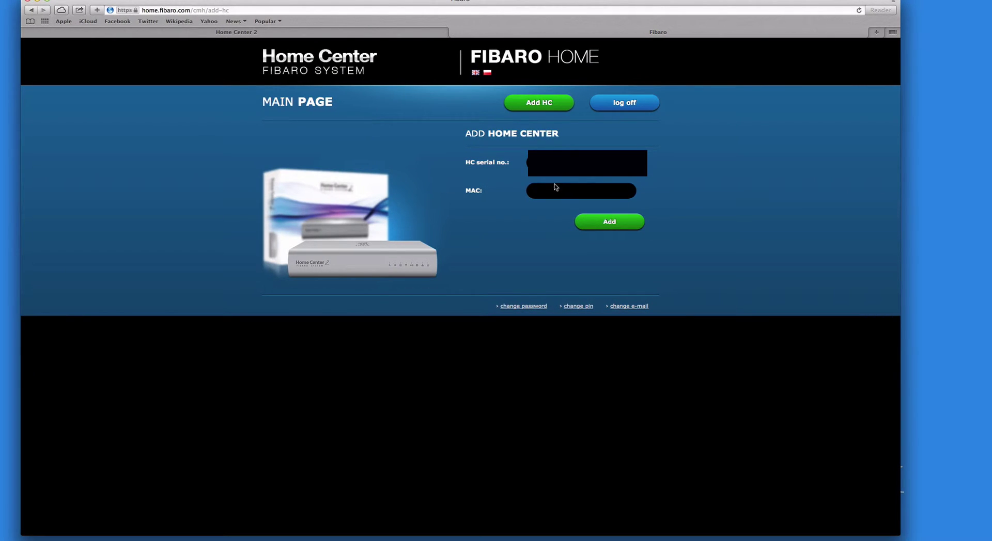
left_click(249, 32)
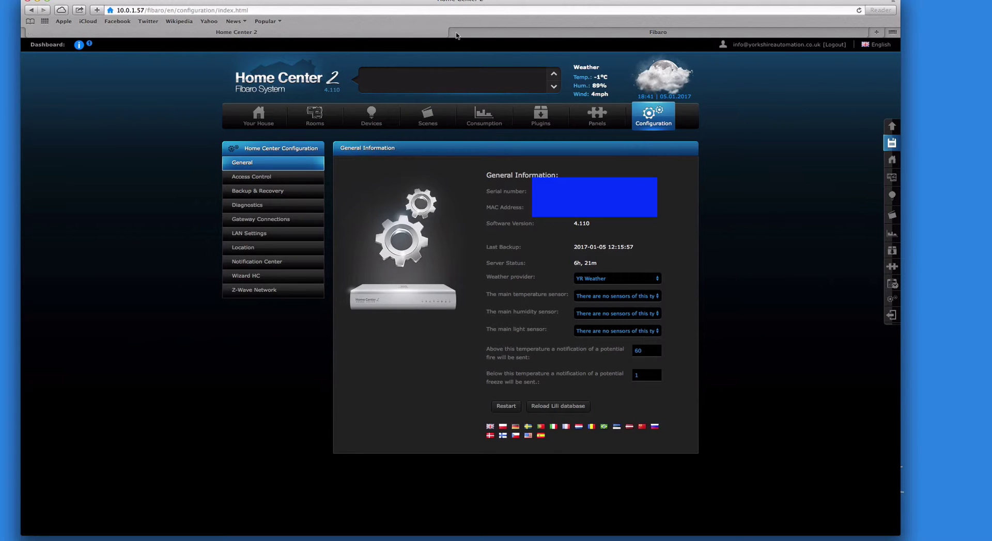
left_click(470, 35)
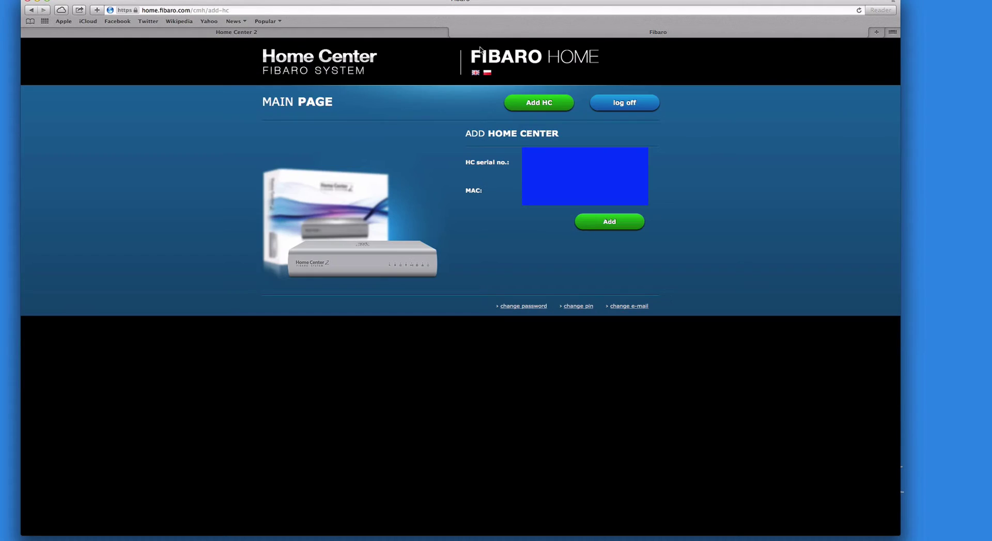
left_click(609, 222)
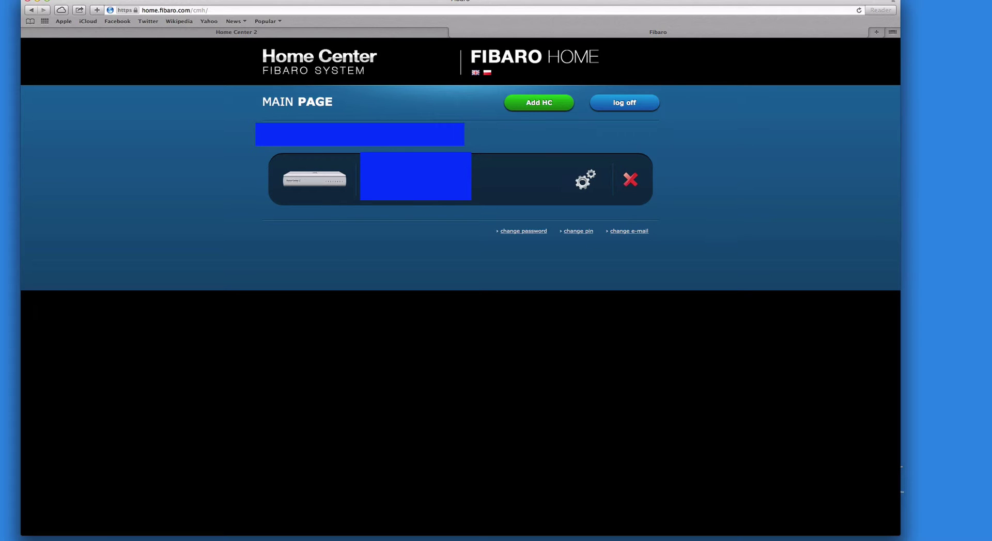
Select the registered Home Center's image to reach its remote login panel
left_click(318, 185)
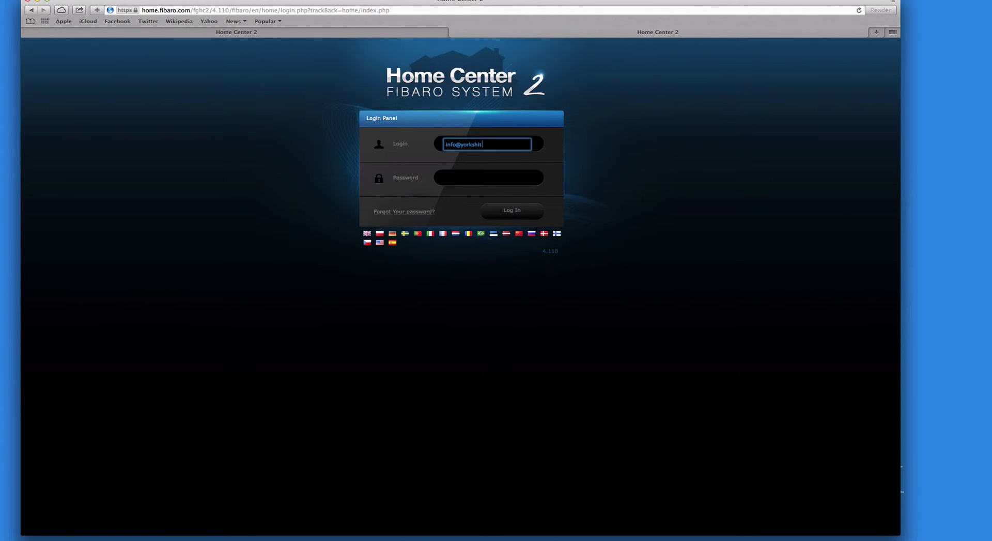
Finish the login e-mail and password, then retry after correcting the login name
key("Tab")
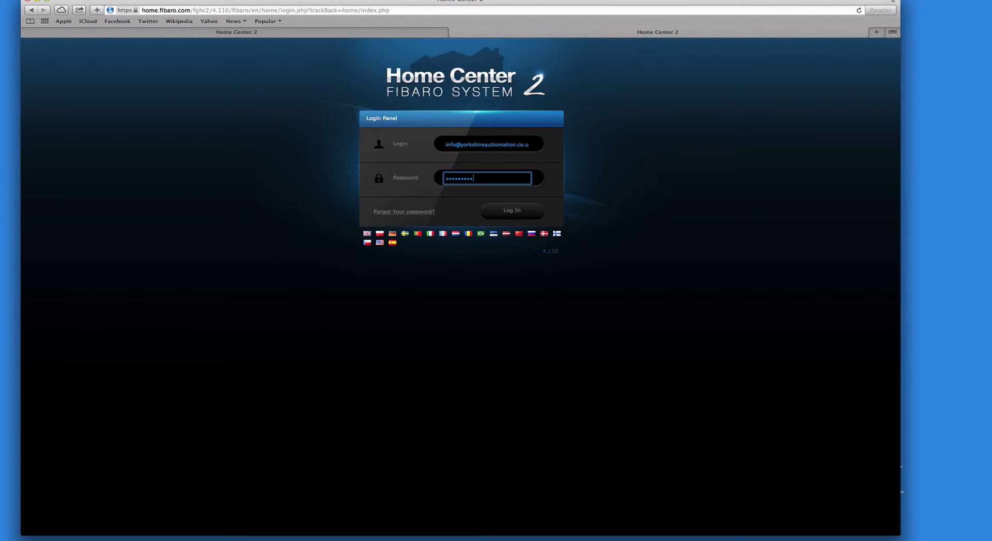
key("Return")
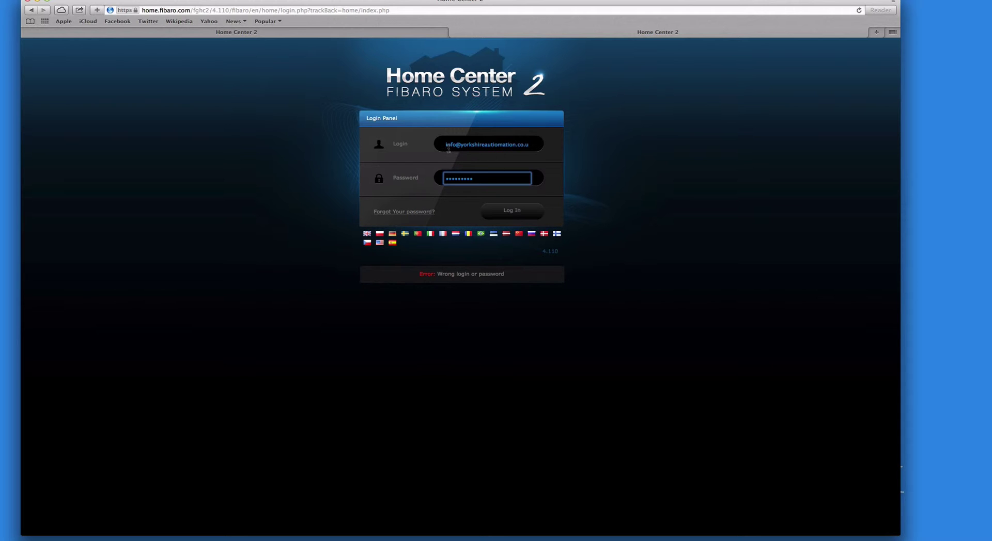
left_click(494, 145)
type("k")
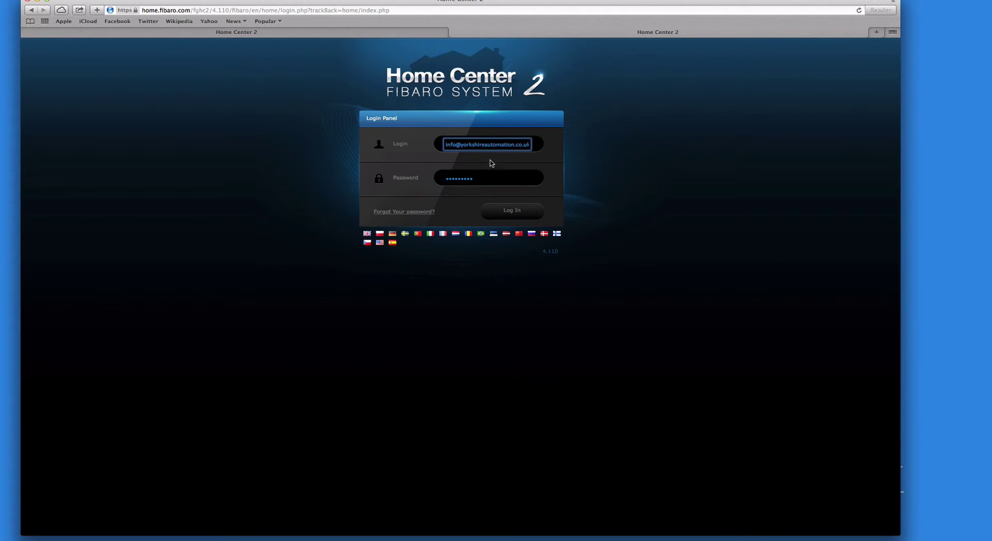
left_click(521, 217)
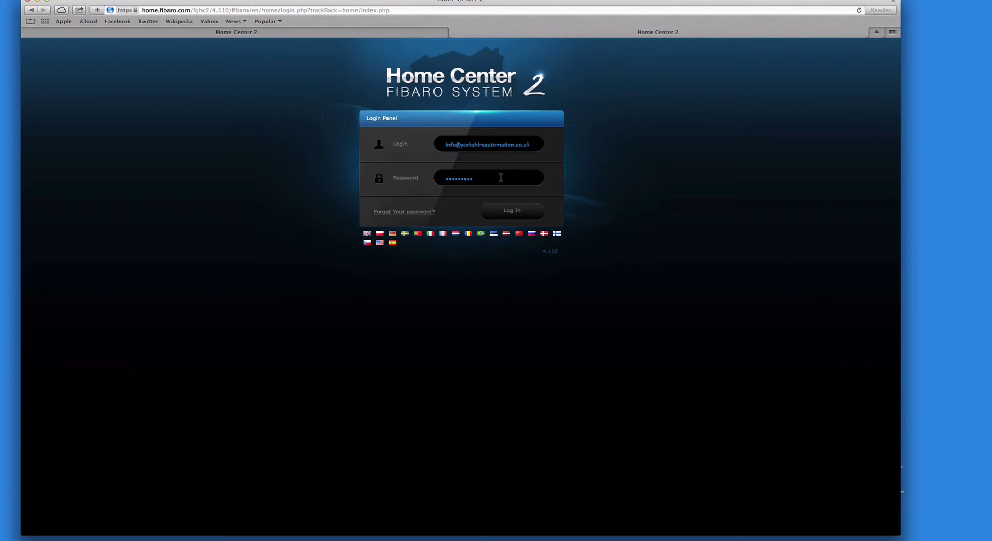
Fix the login name and password again and log in to the remote dashboard
left_click(522, 144)
type("k")
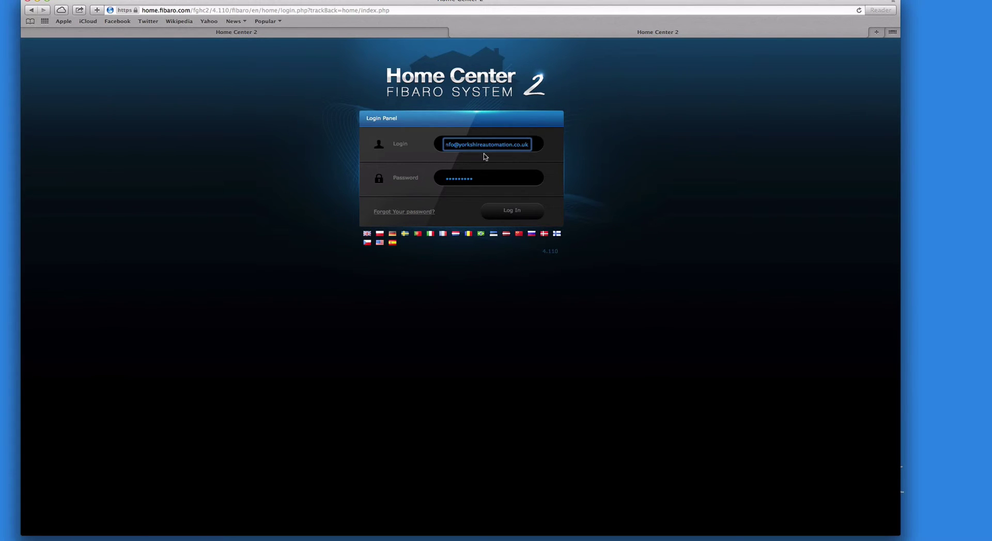
left_click(478, 179)
key("BackSpace")
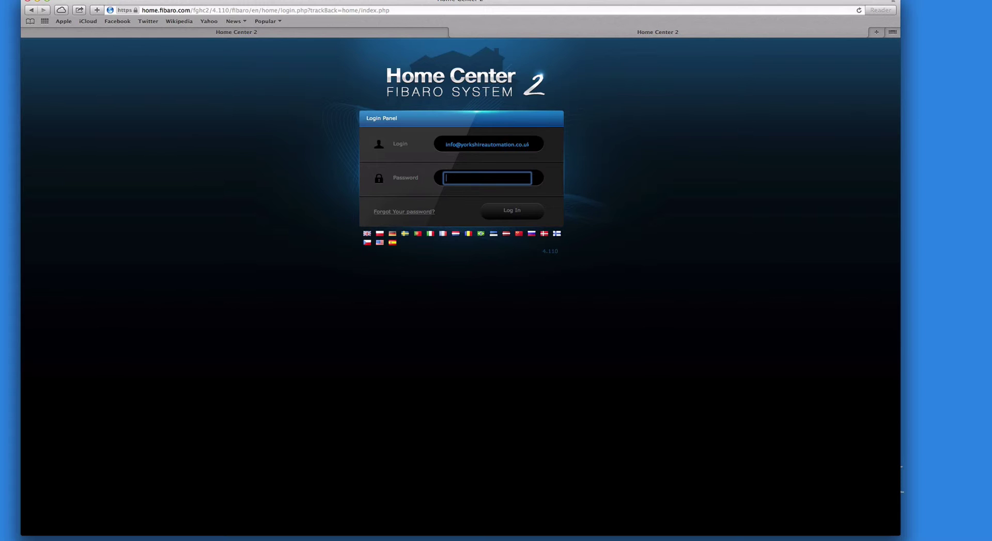
type("•••")
key("Return")
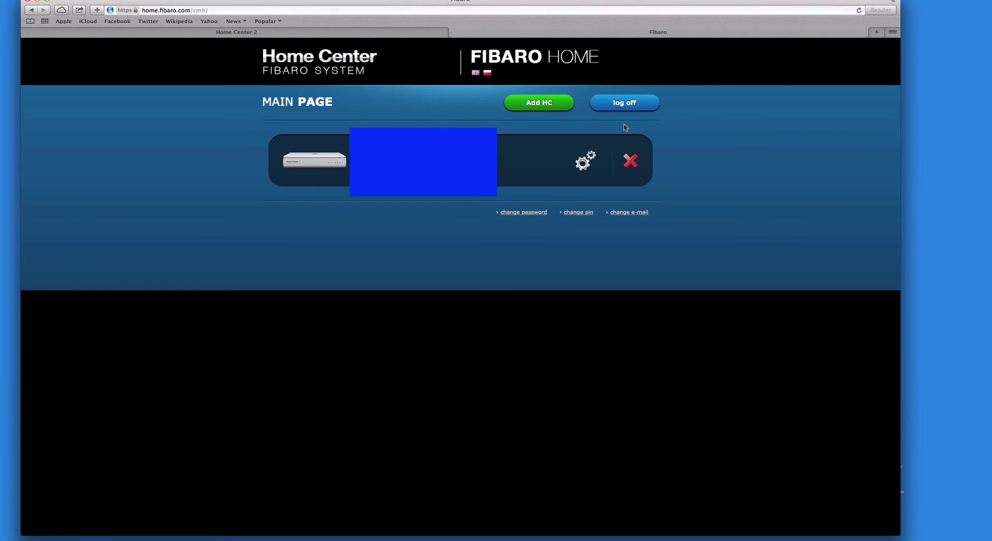
left_click(629, 103)
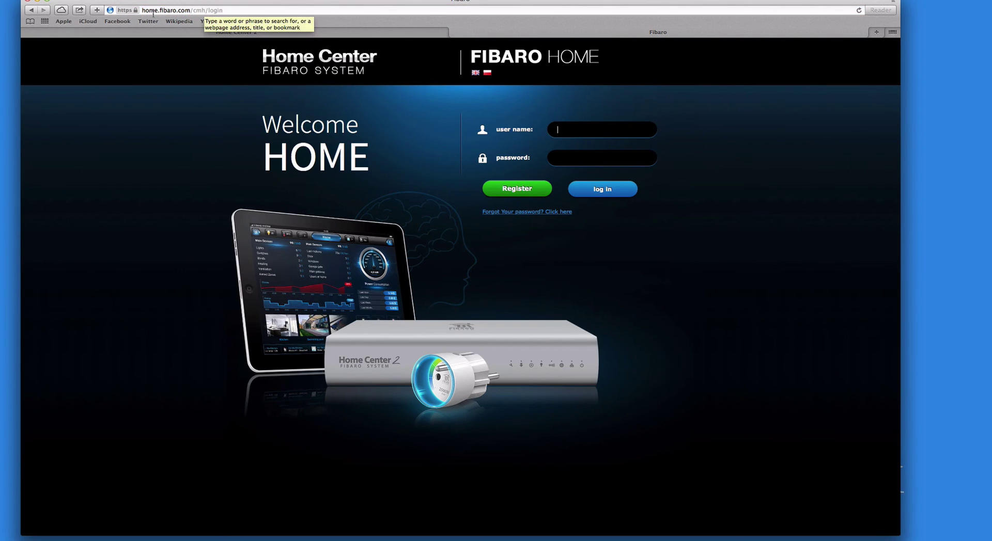
left_click_drag(191, 10, 245, 10)
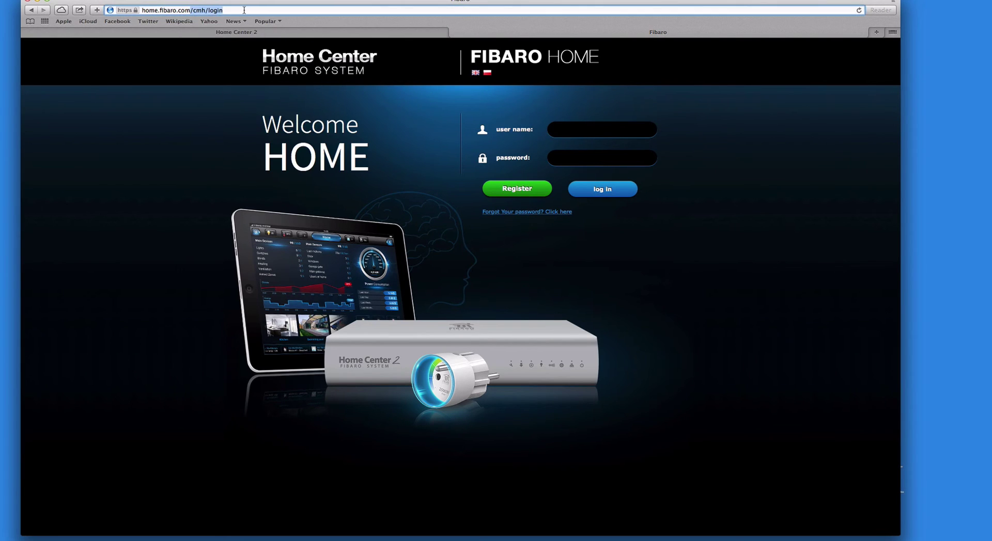
key("BackSpace")
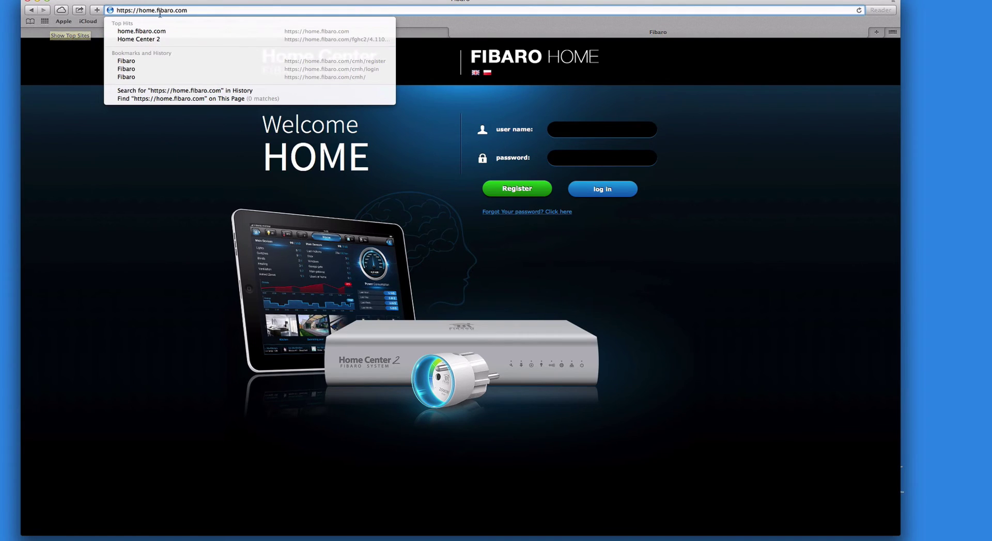
key("Return")
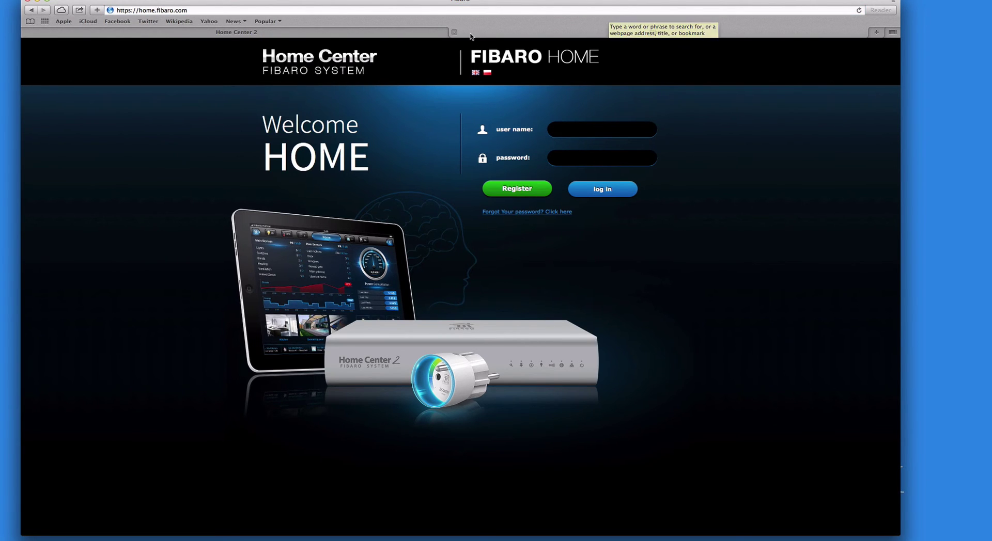
left_click(454, 33)
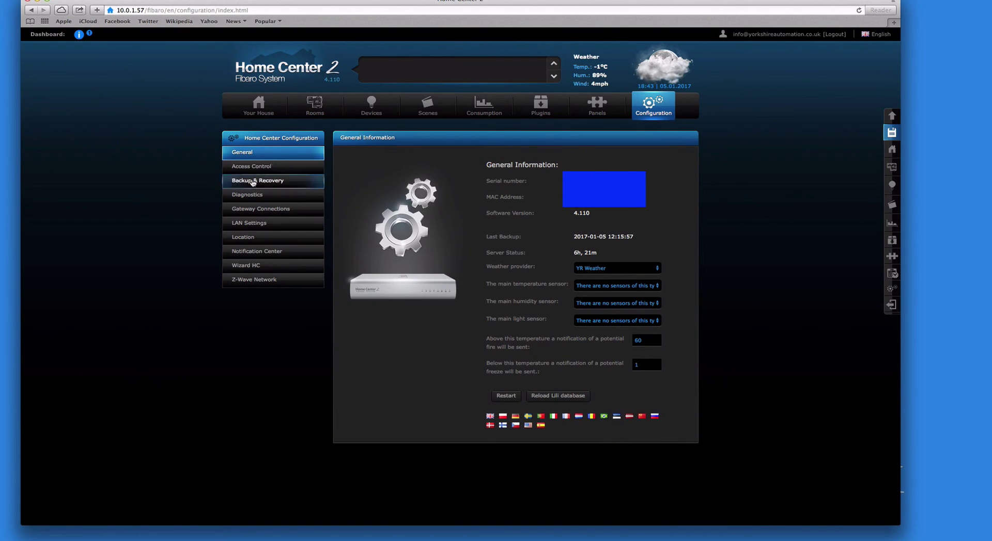
Check the Access Control user list, then go to Backup & Recovery showing the 2017-01-05 backup
left_click(255, 168)
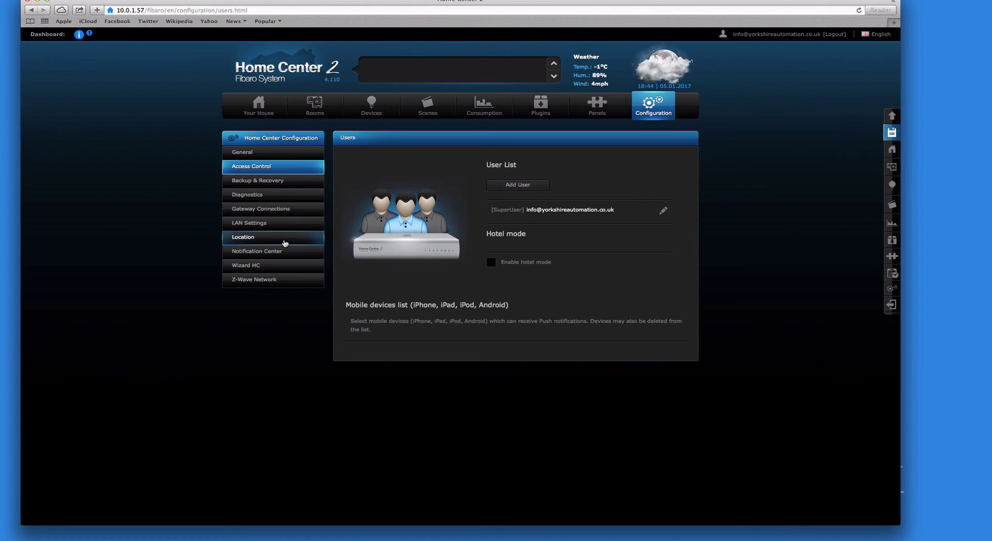
left_click(267, 181)
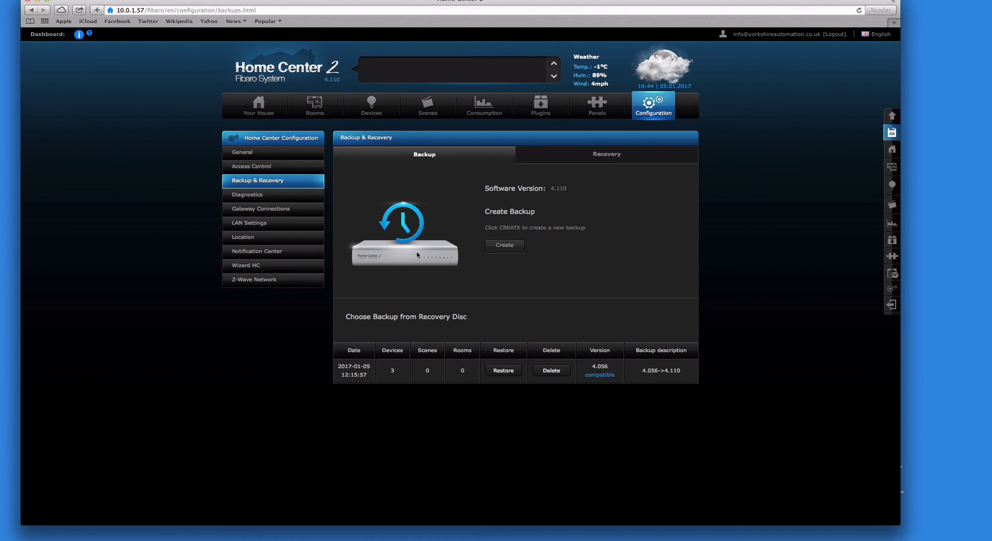
Create a new backup with the description 'updated'
left_click(505, 246)
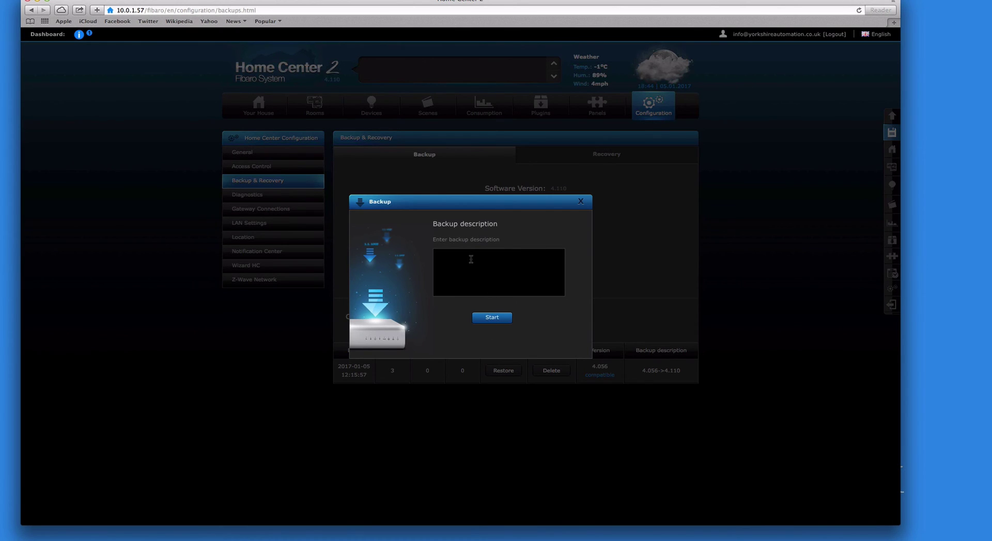
left_click(471, 260)
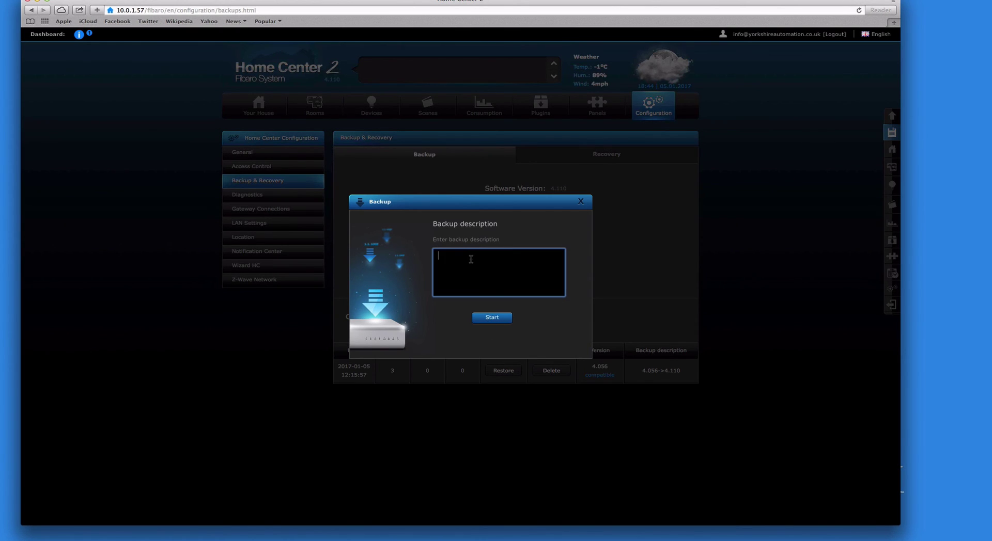
type("updated")
left_click(492, 318)
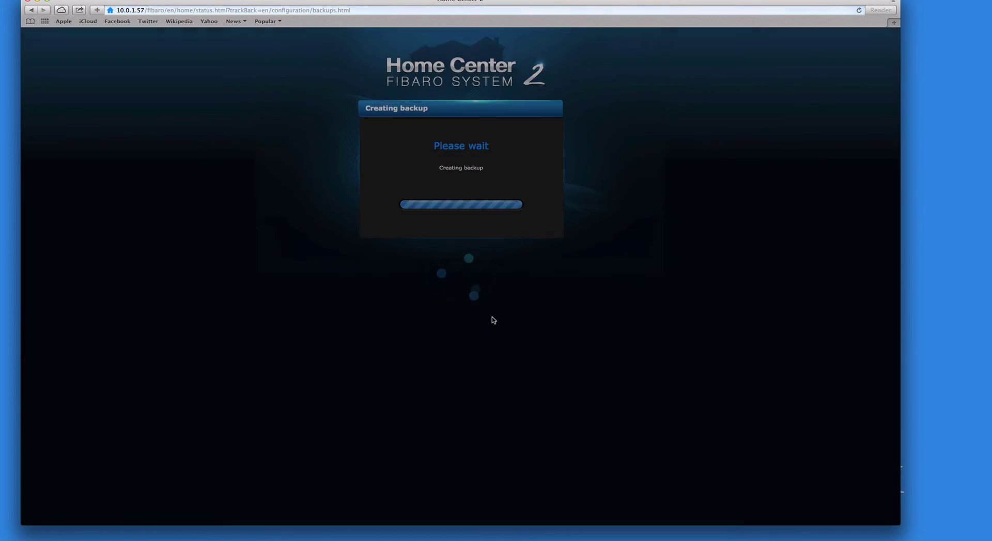